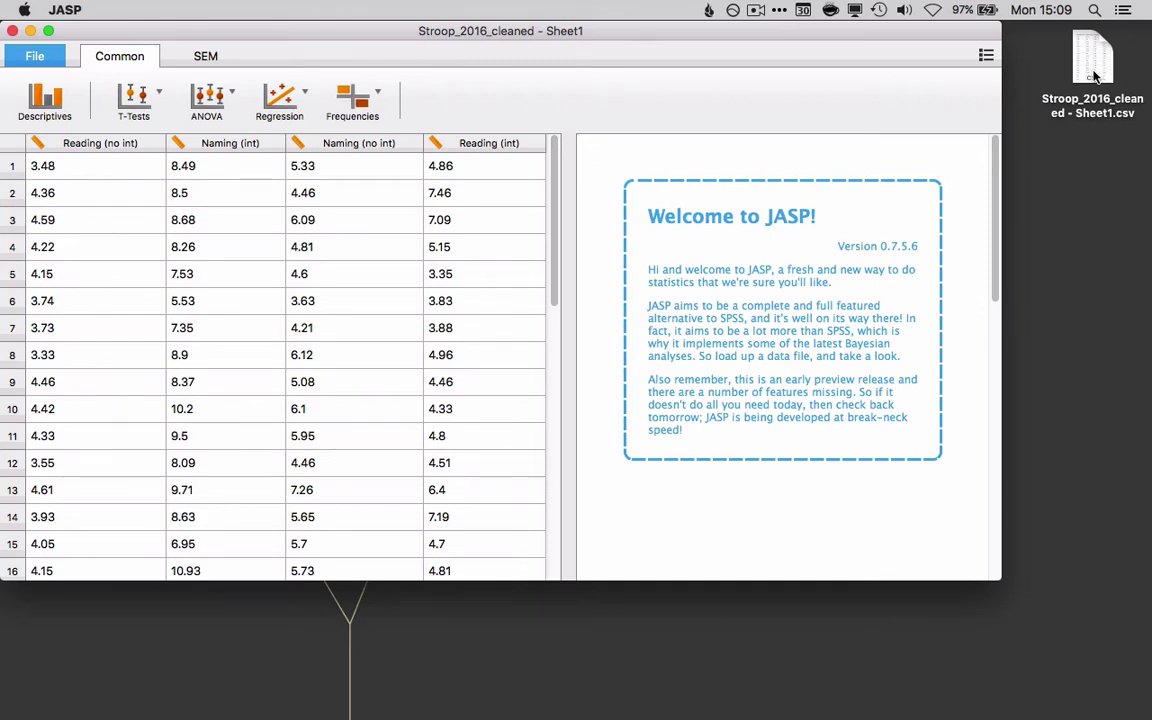
Step: Switch to TextWrangler to view the raw Stroop_2016_cleaned CSV file
key(super+Tab)
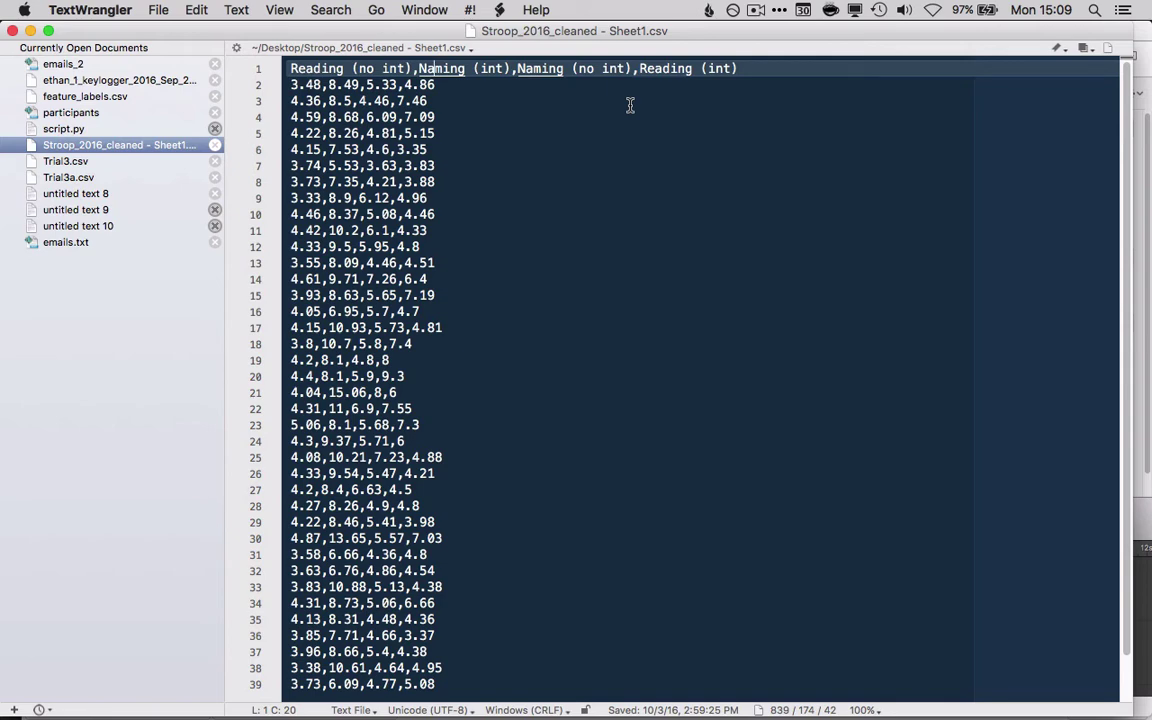
key(super+Tab)
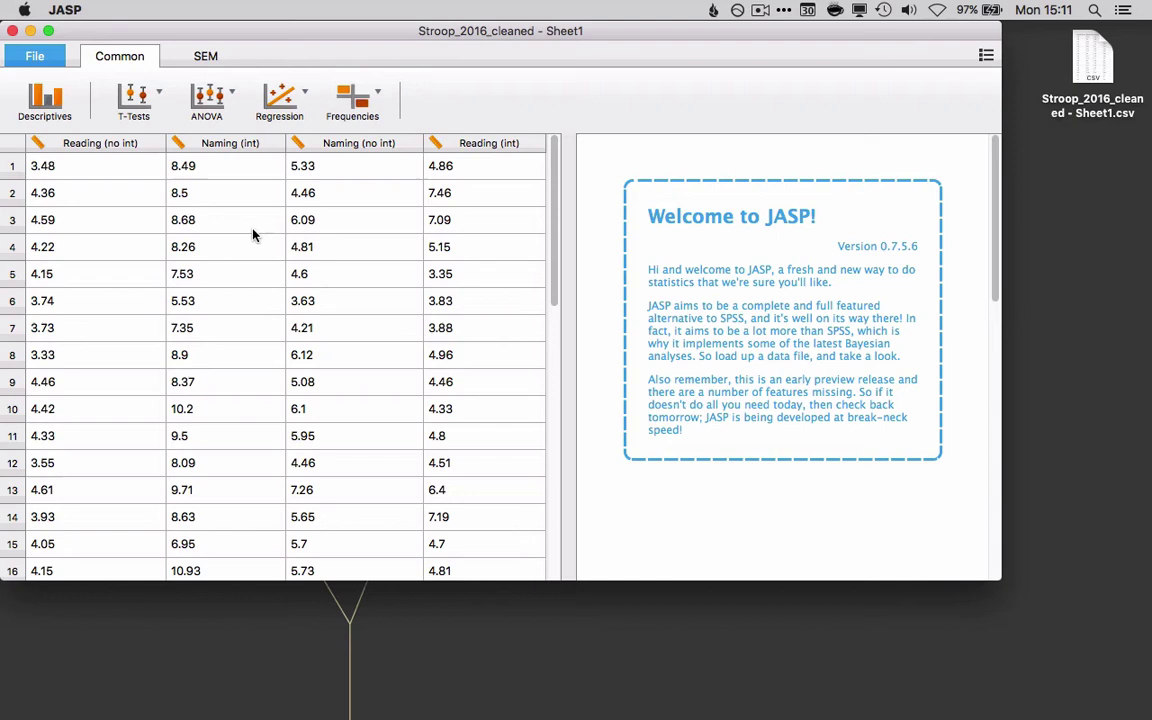
Step: Start a new Repeated Measures ANOVA from the ANOVA menu
click(234, 98)
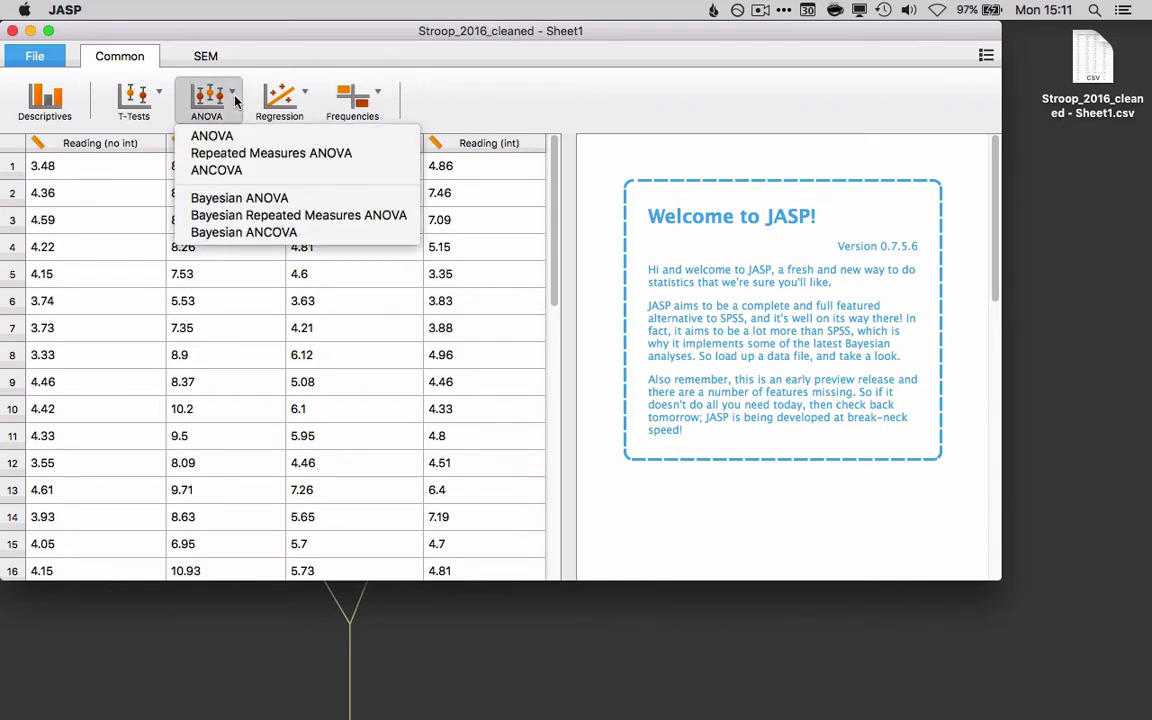
click(237, 155)
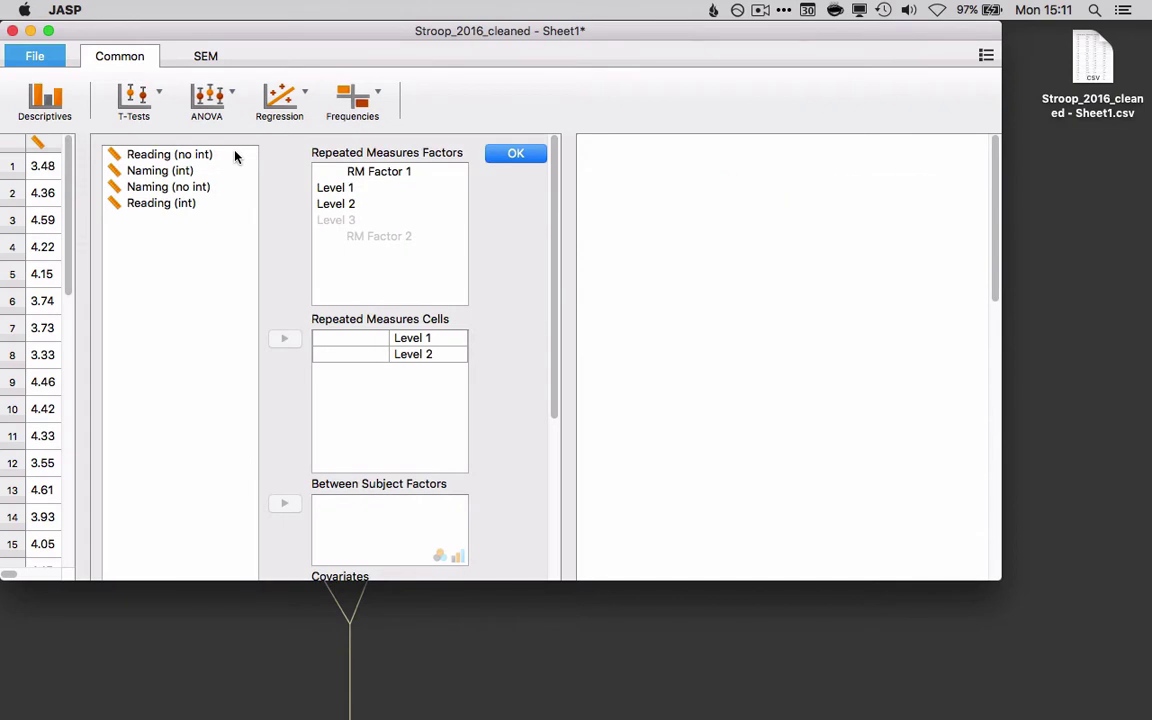
Step: Name the factors Task and Int, and give Task the levels Reading and Naming
double_click(379, 173)
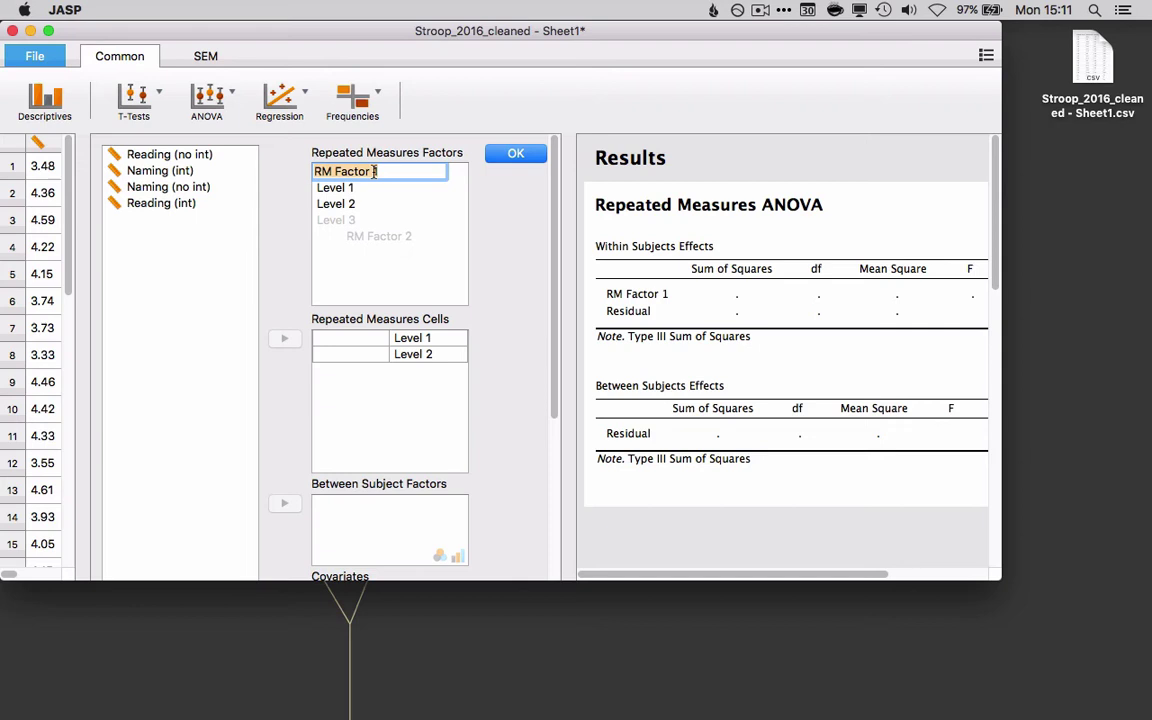
text(Task)
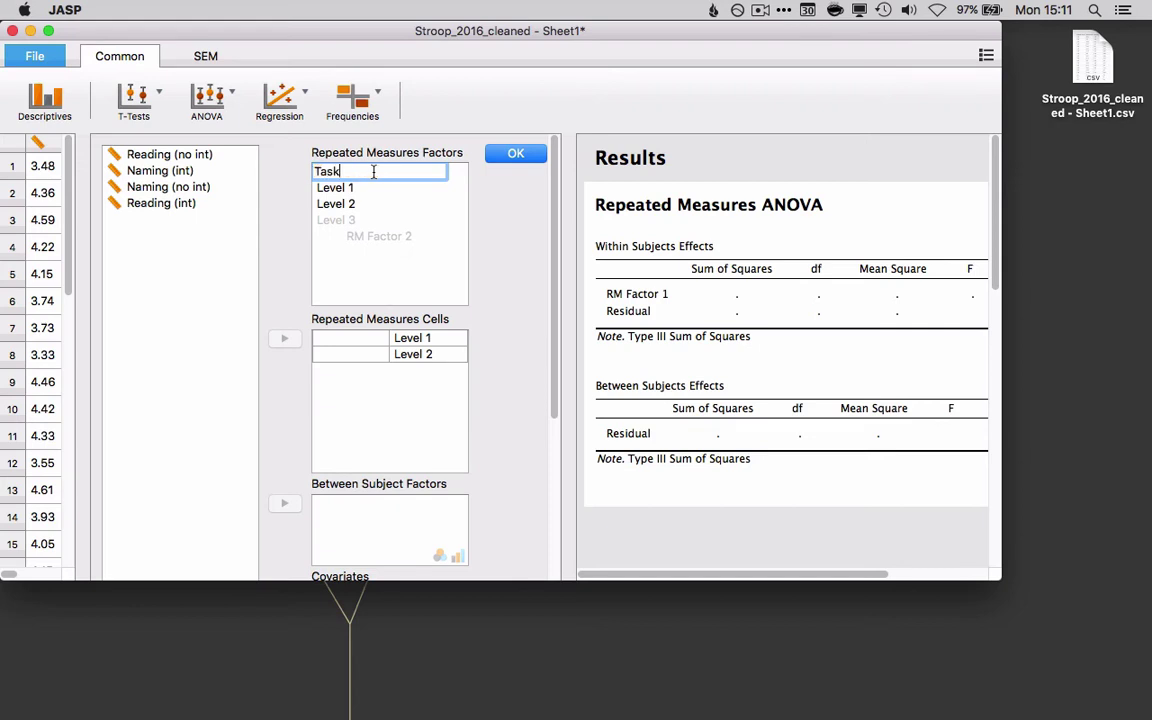
click(387, 237)
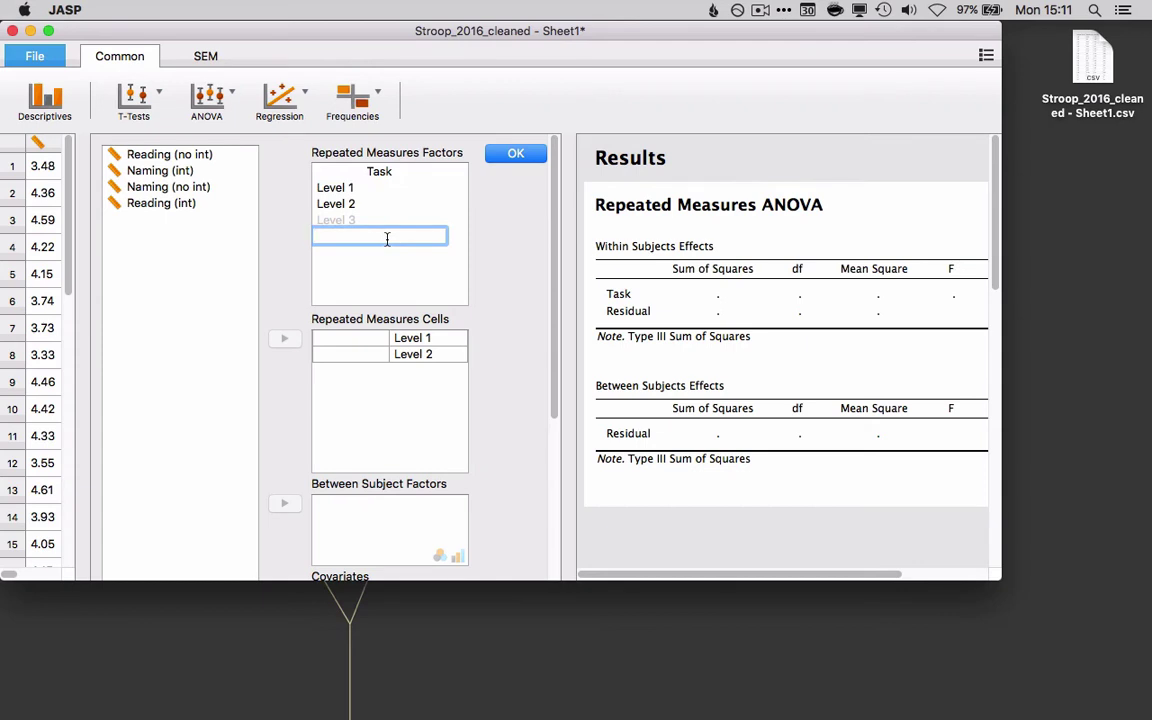
text(Int)
click(355, 187)
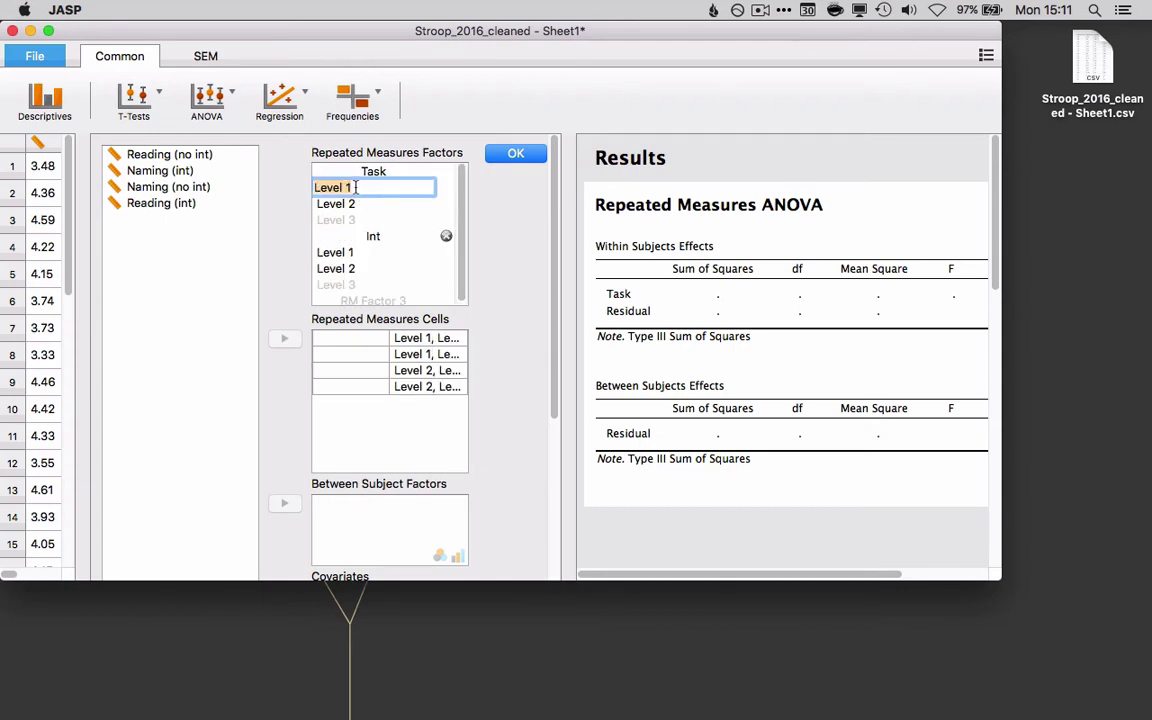
text(Reading)
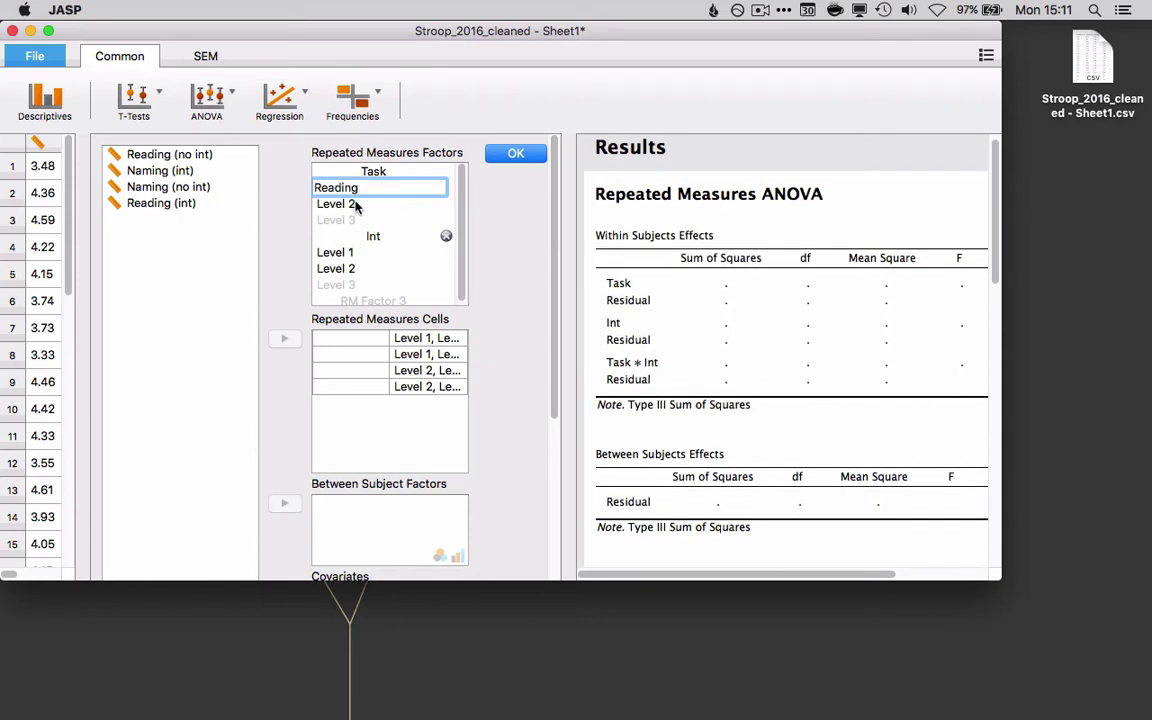
click(355, 204)
text(Naming)
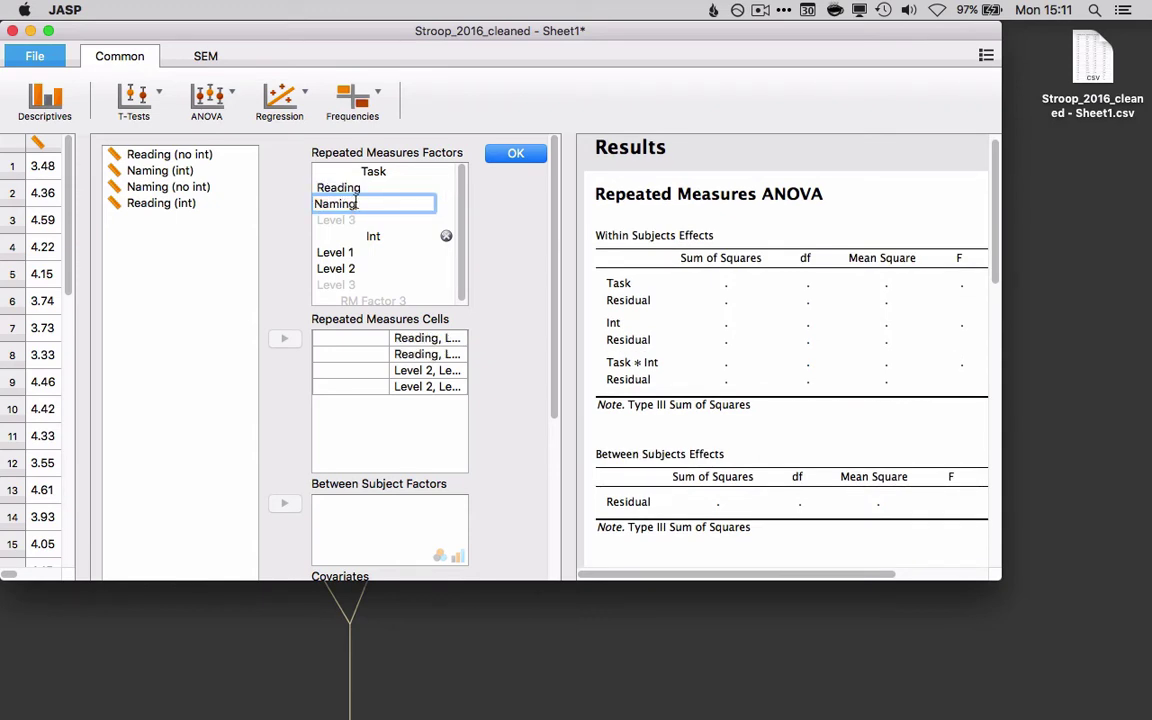
click(364, 253)
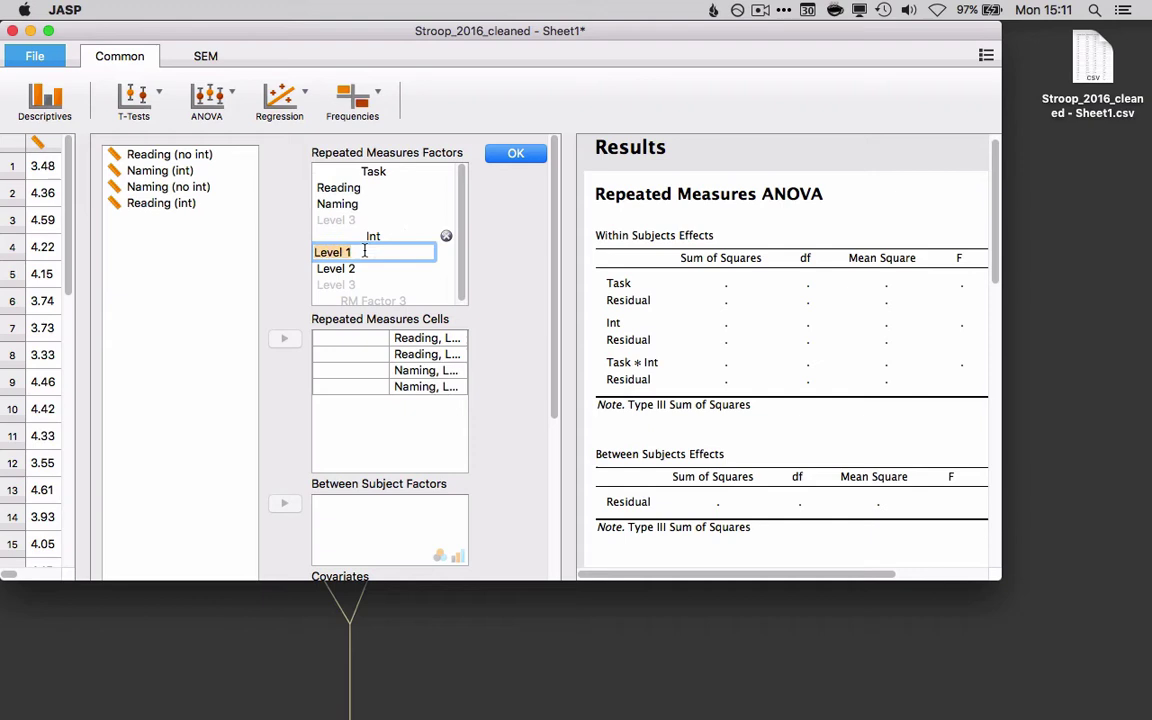
Step: Give the Int factor the levels + and -
text(Y)
key(BackSpace)
text(+)
click(362, 268)
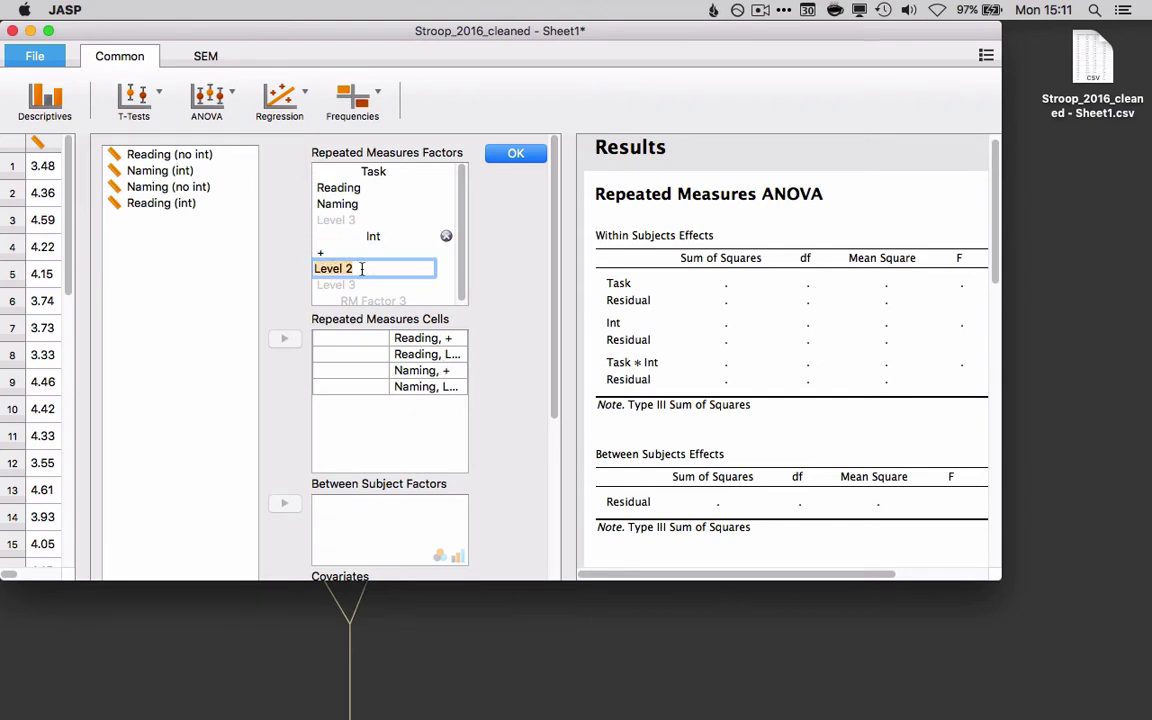
text(-)
click(382, 253)
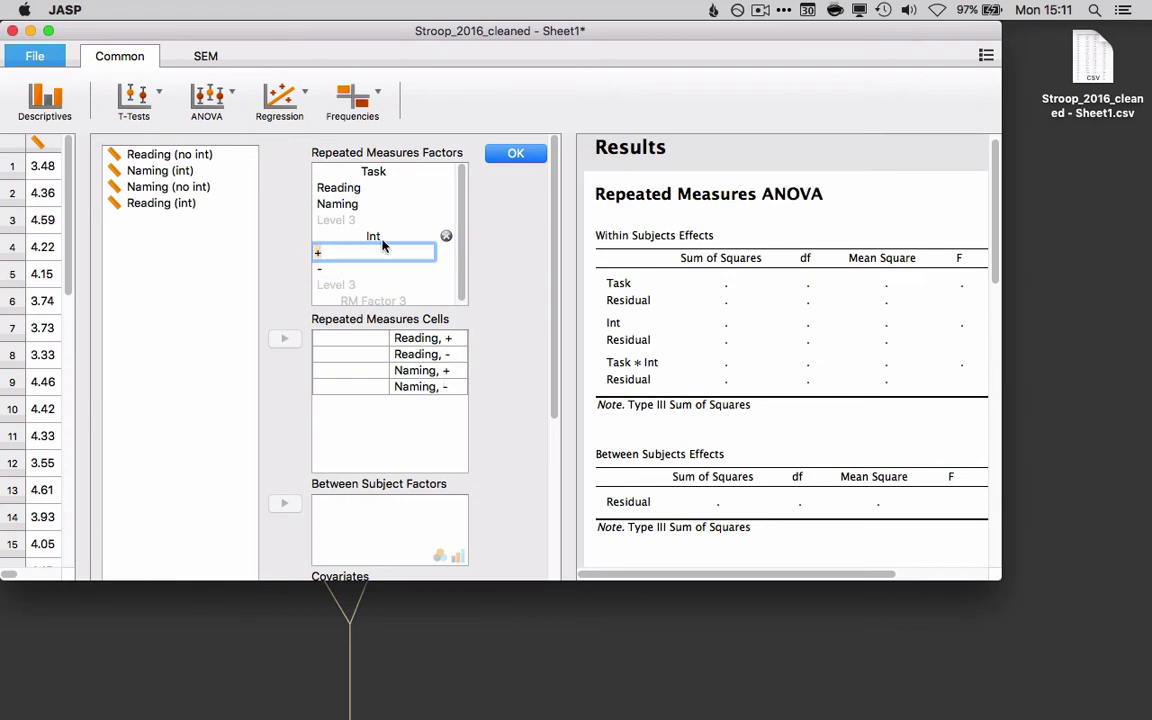
click(383, 237)
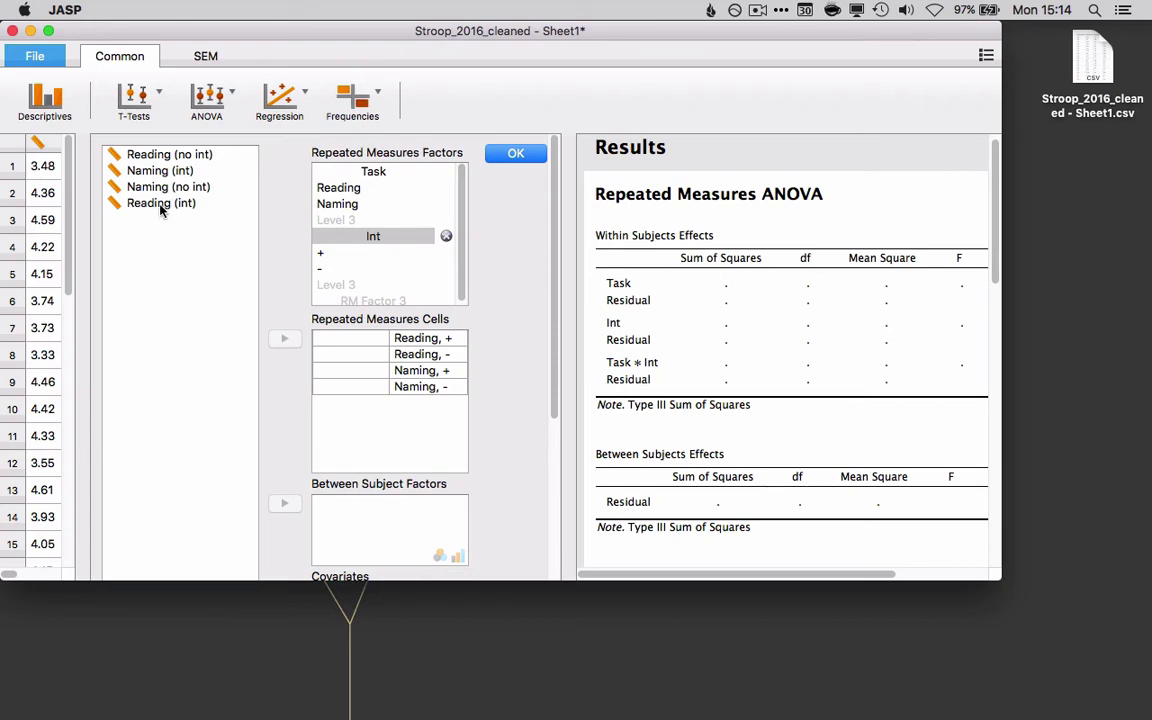
Step: Assign Reading (int), Reading (no int), Naming (int), Naming (no int) to their Task/Int cells
click(161, 205)
click(285, 340)
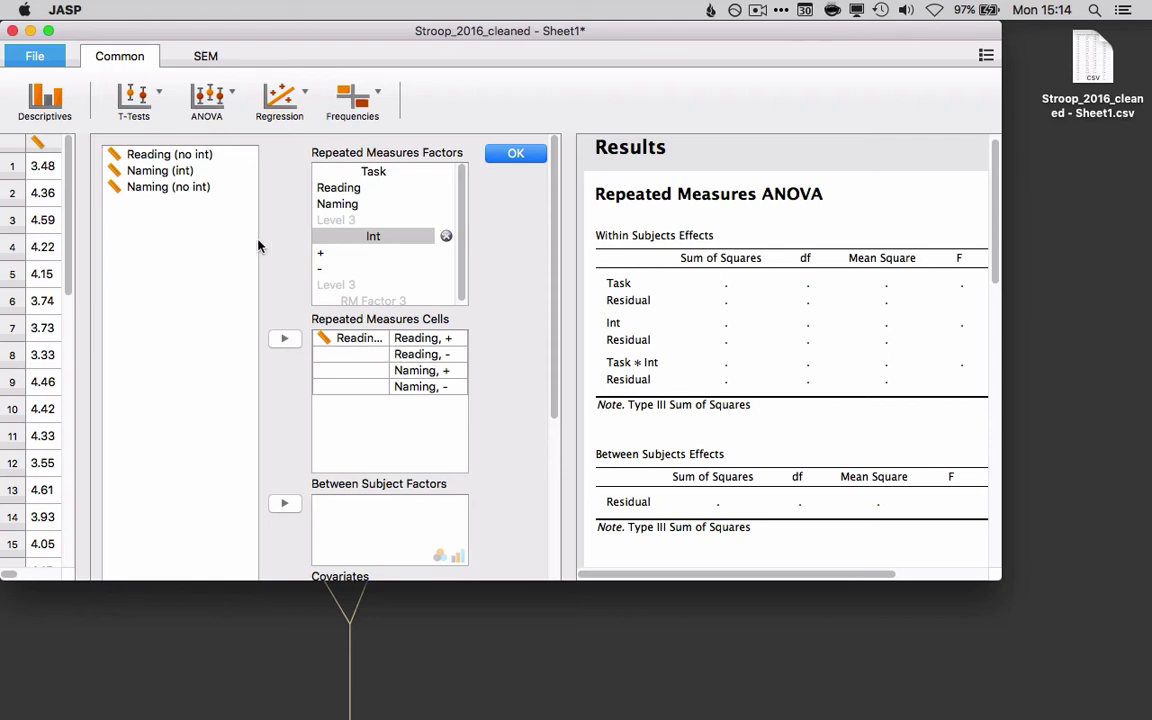
click(147, 160)
click(284, 338)
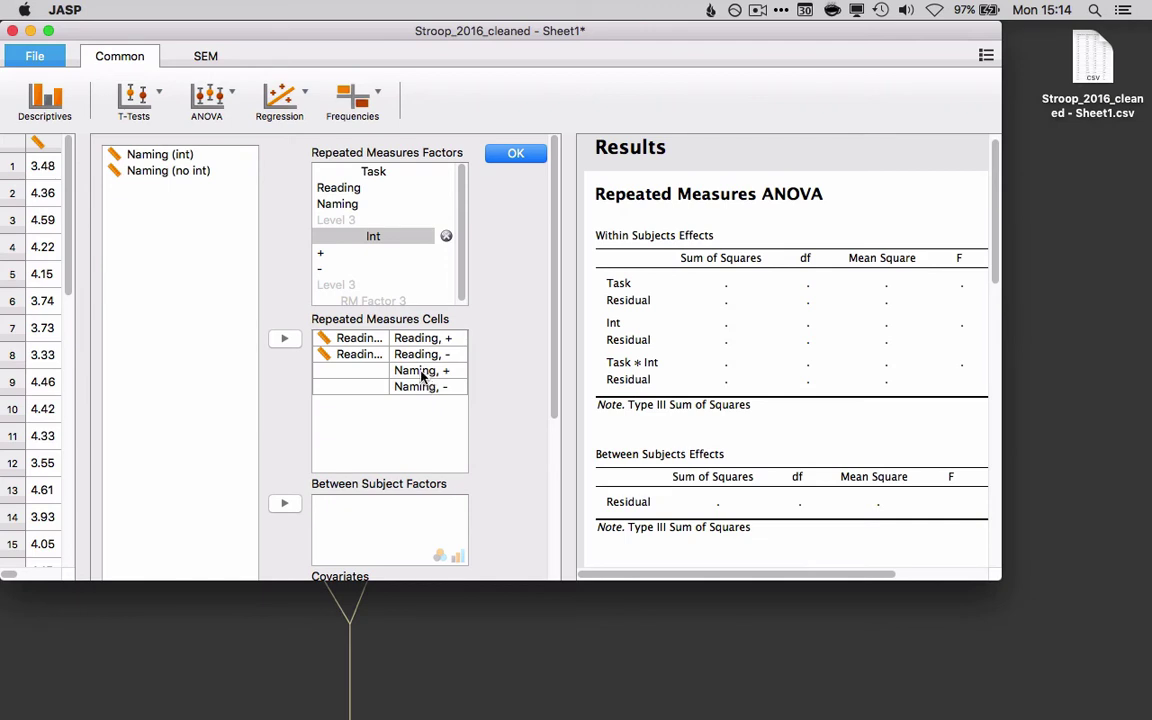
click(141, 158)
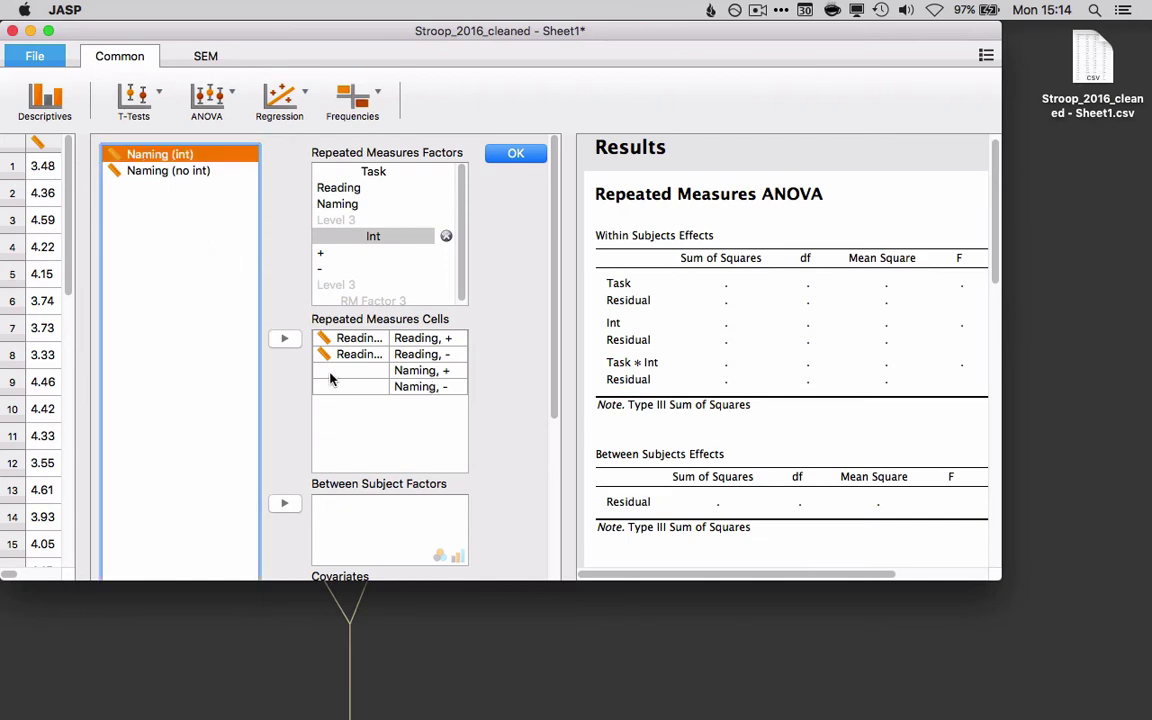
click(284, 338)
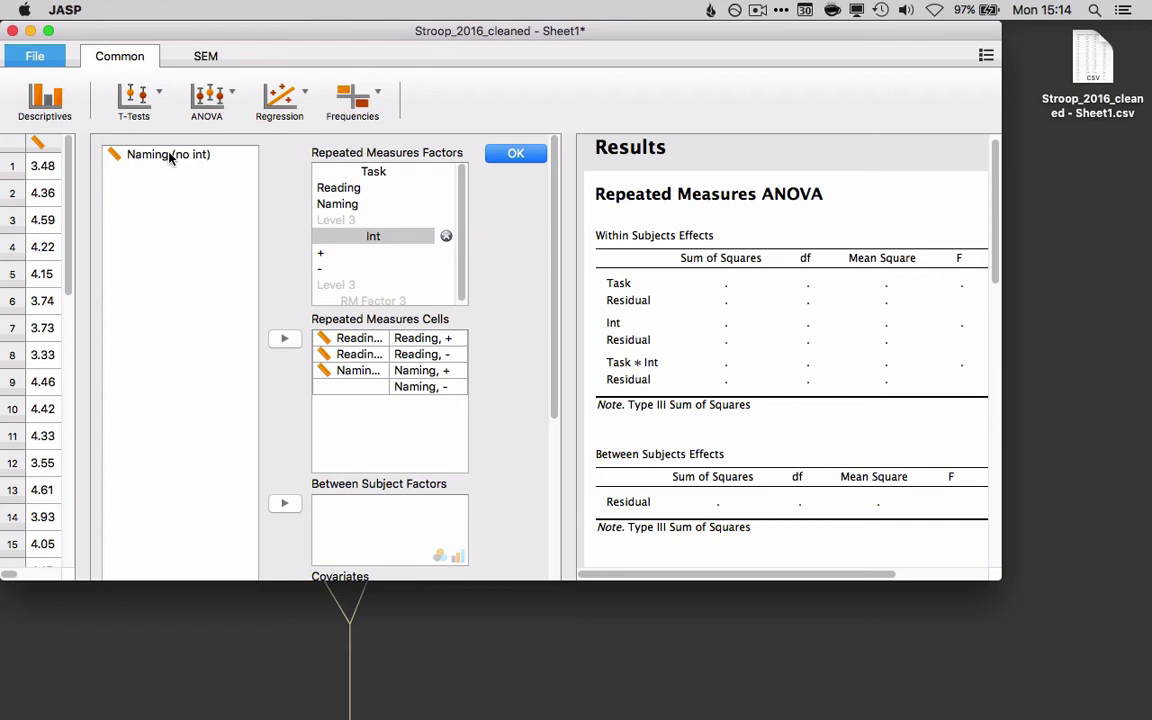
click(170, 157)
click(284, 338)
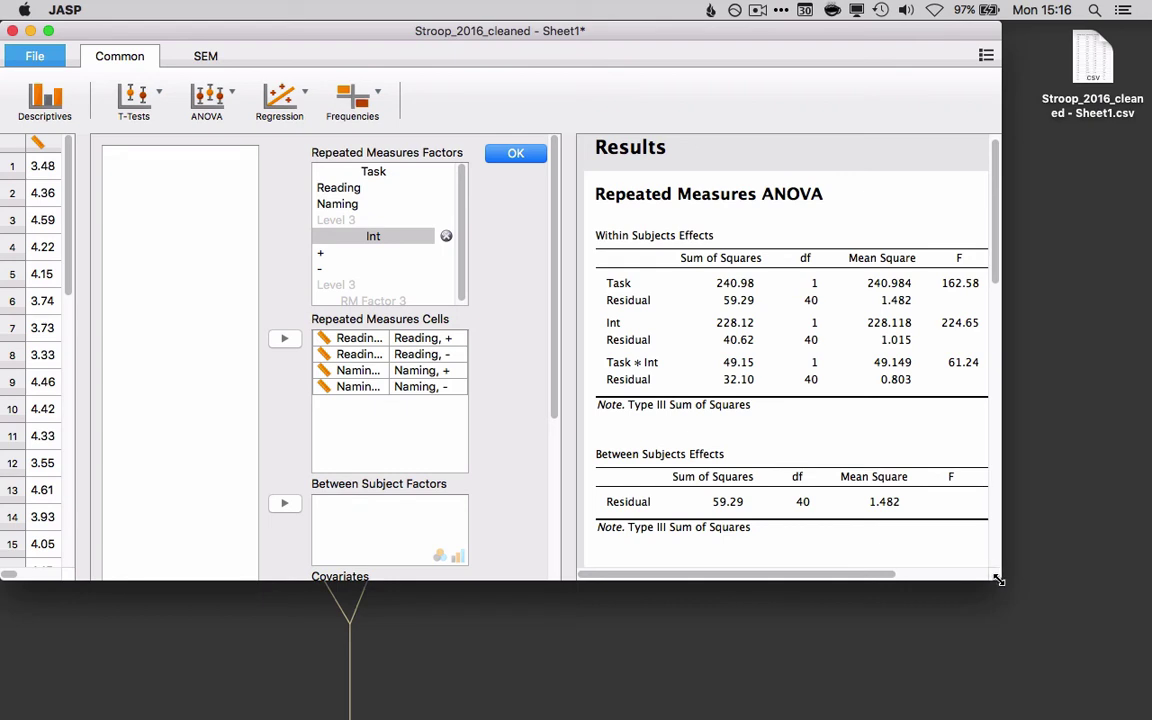
Step: Widen the JASP window to reveal the p column and scroll the options panel down
drag(1000, 579, 1139, 586)
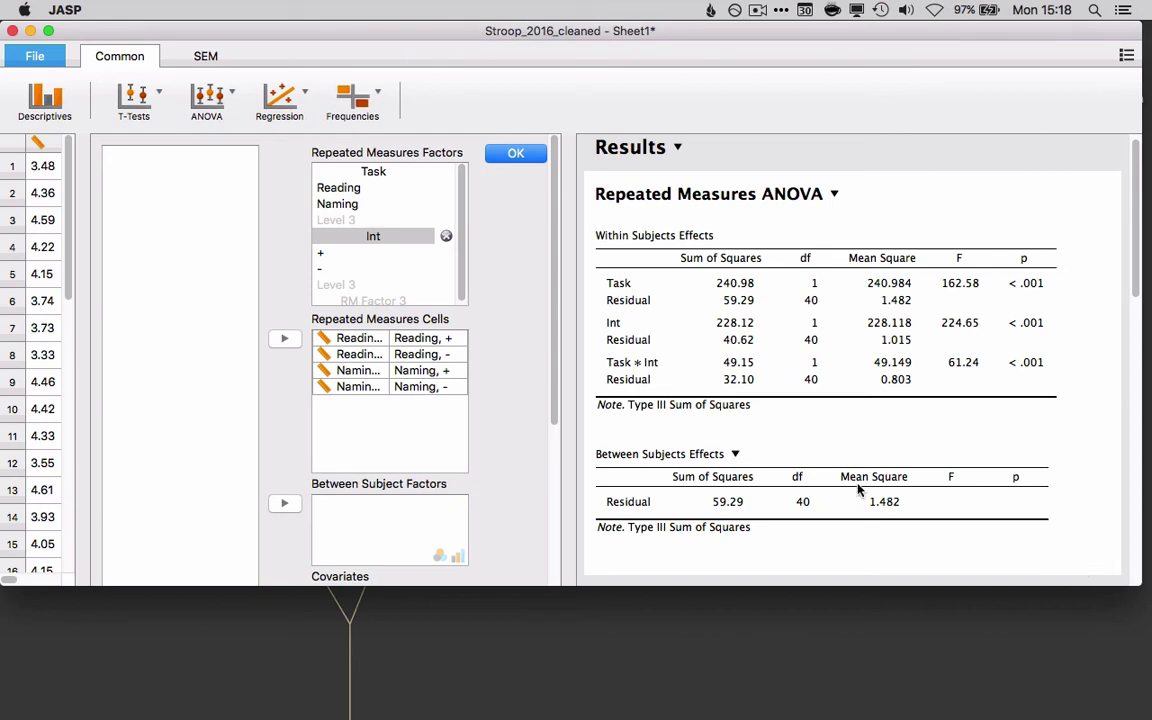
drag(555, 313, 553, 501)
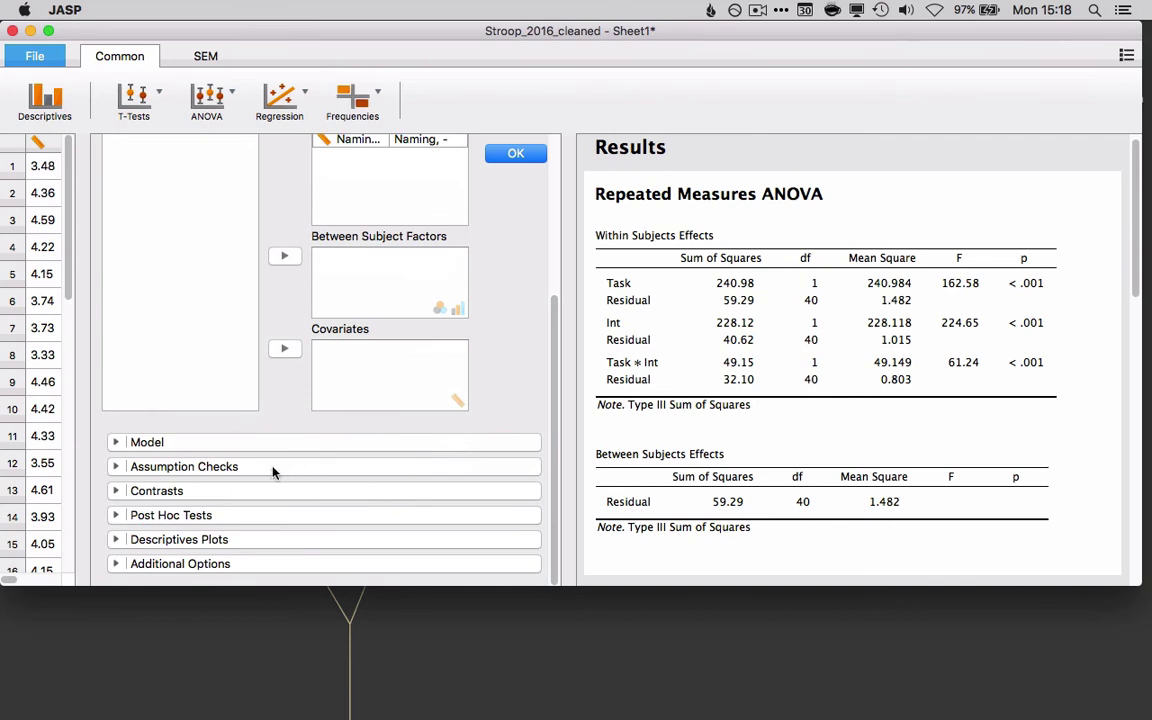
Step: Build a descriptives plot with Int on the horizontal axis and separate lines per Task
click(116, 539)
scroll(550, 381, down, 5)
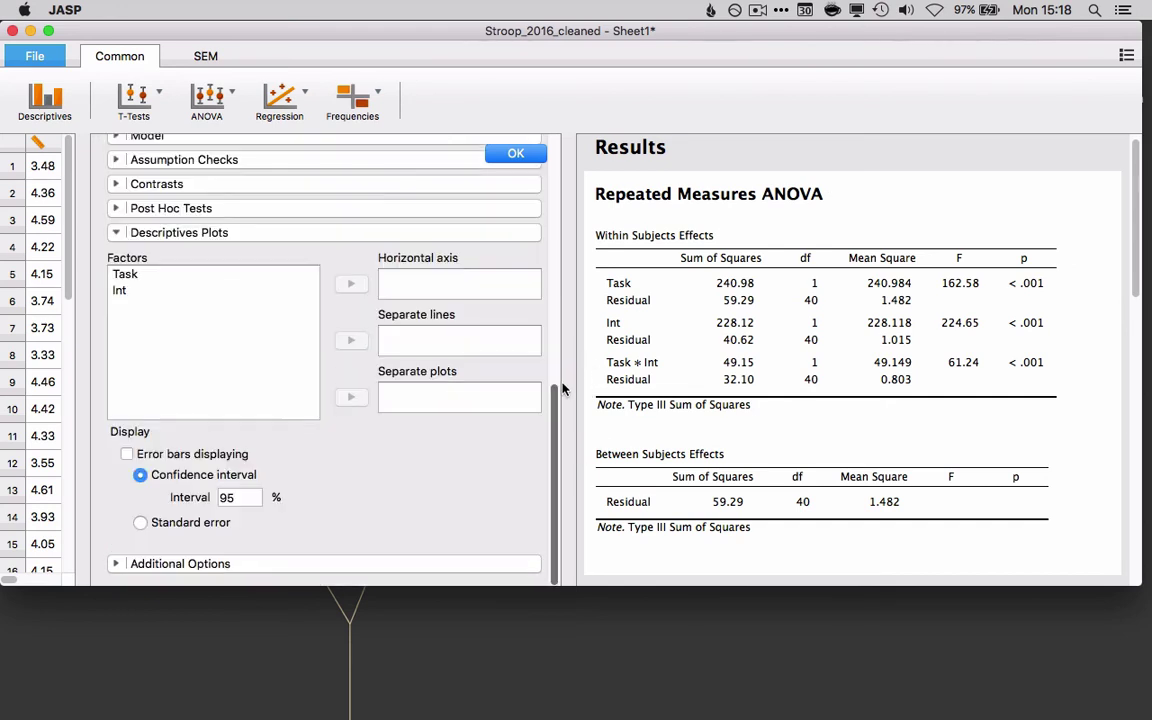
click(125, 292)
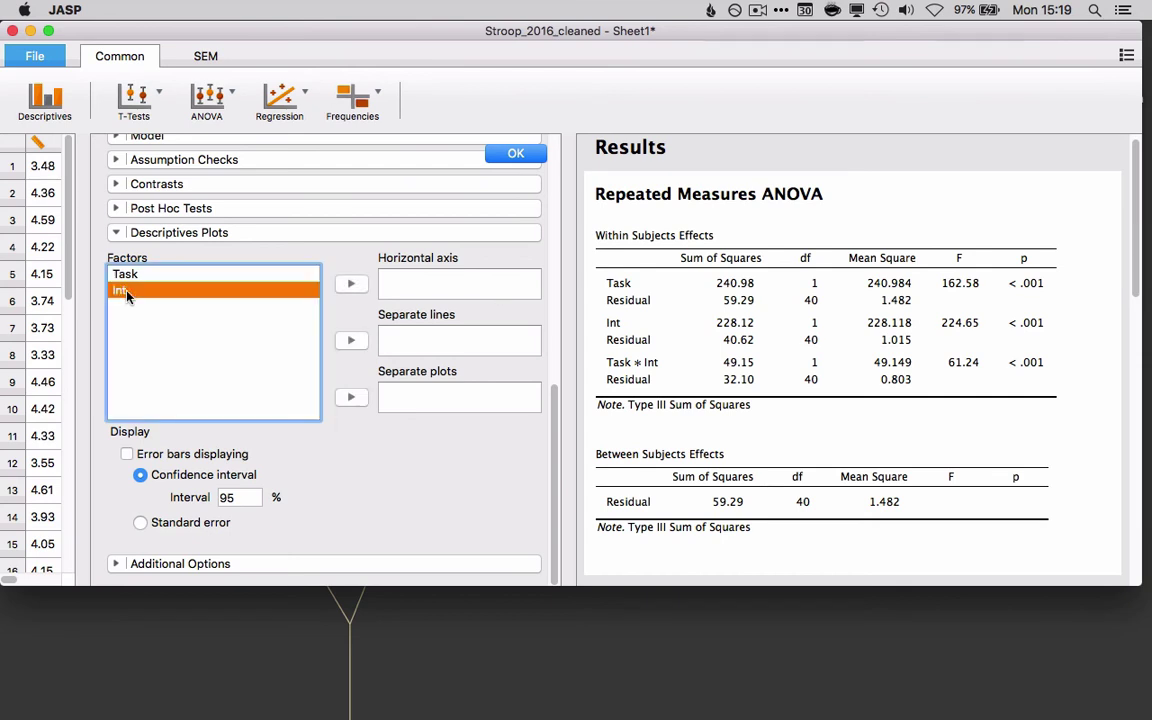
click(352, 284)
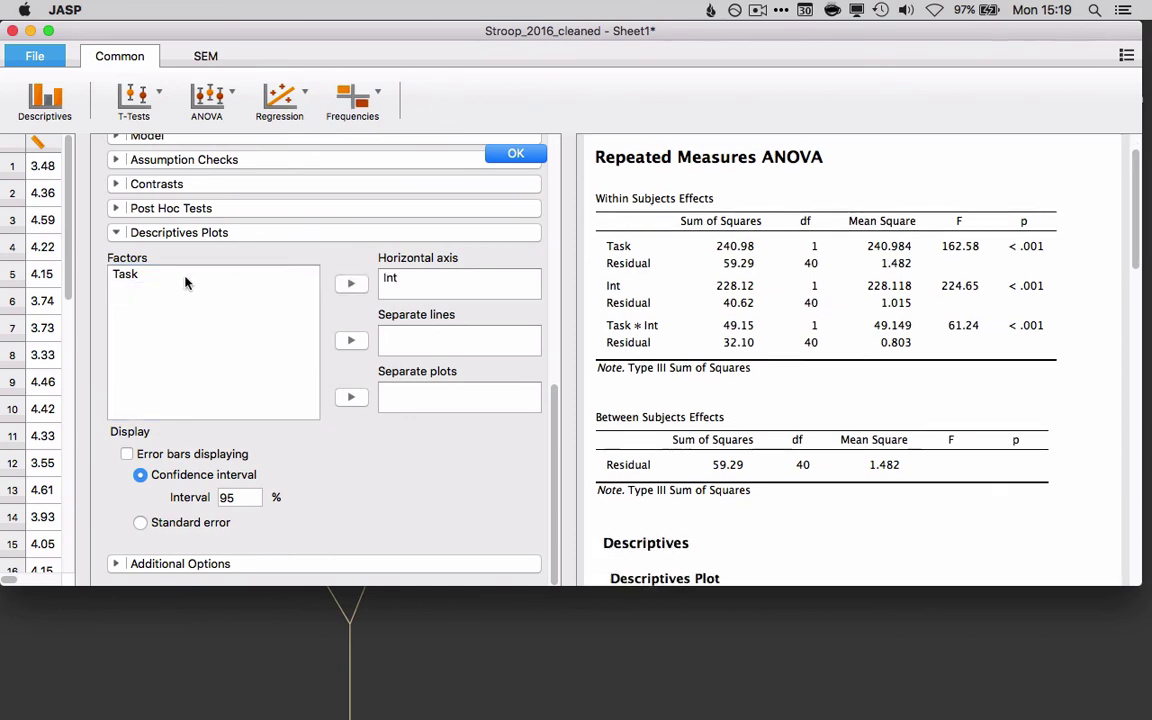
click(141, 282)
click(351, 340)
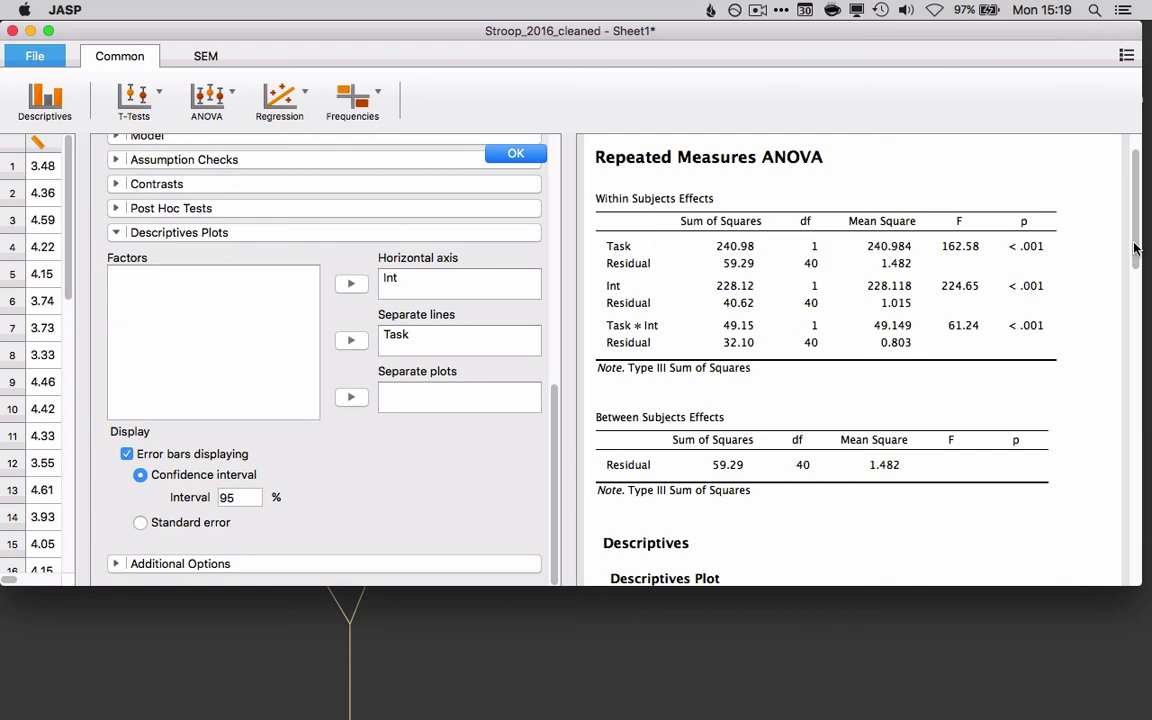
Step: Scroll the results down to the Descriptives Plot of Reading and Naming across Int levels
drag(1135, 248, 1137, 343)
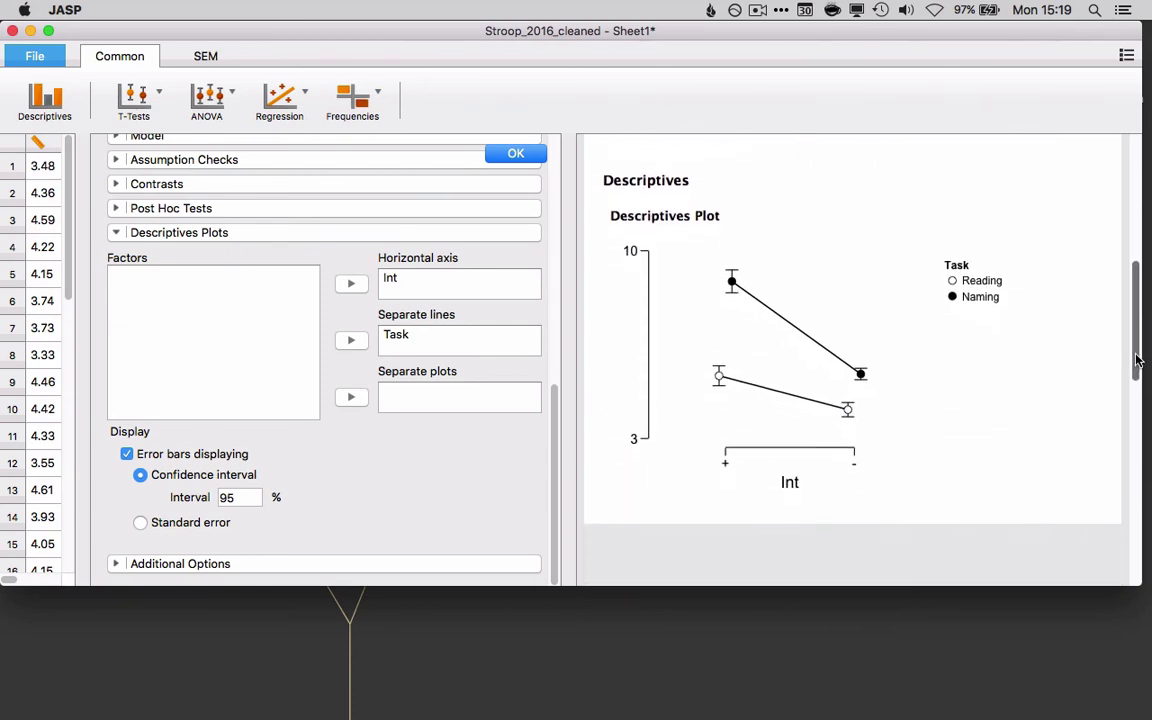
scroll(1136, 360, down, 1)
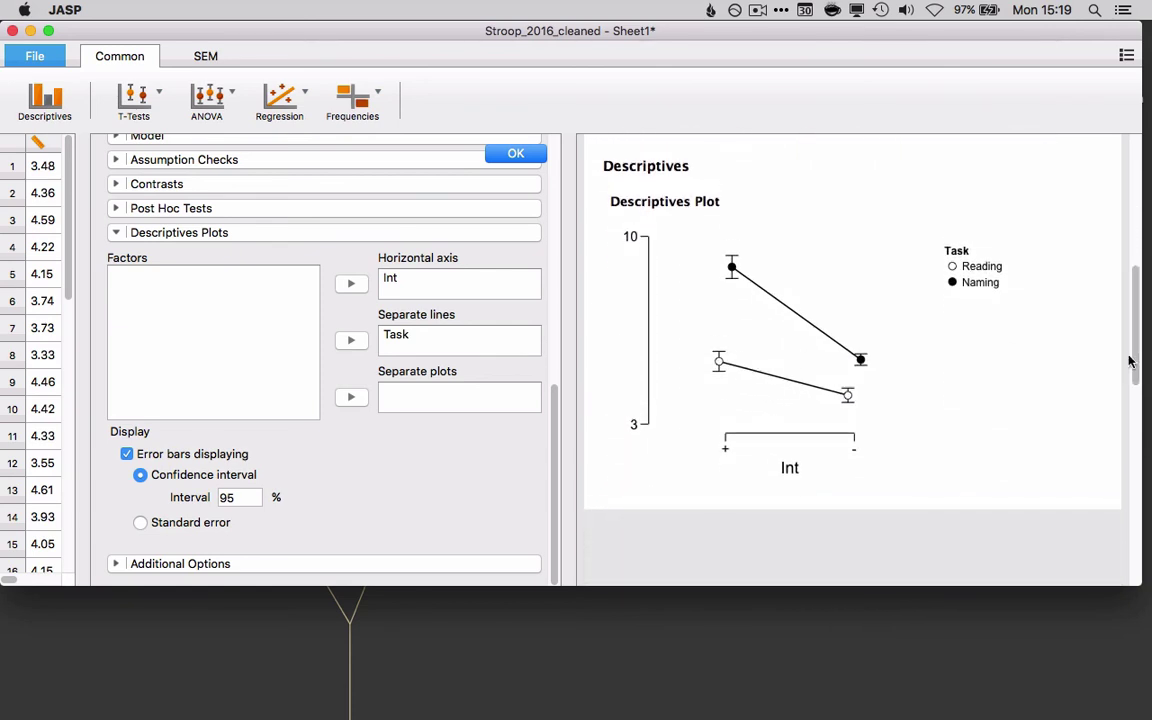